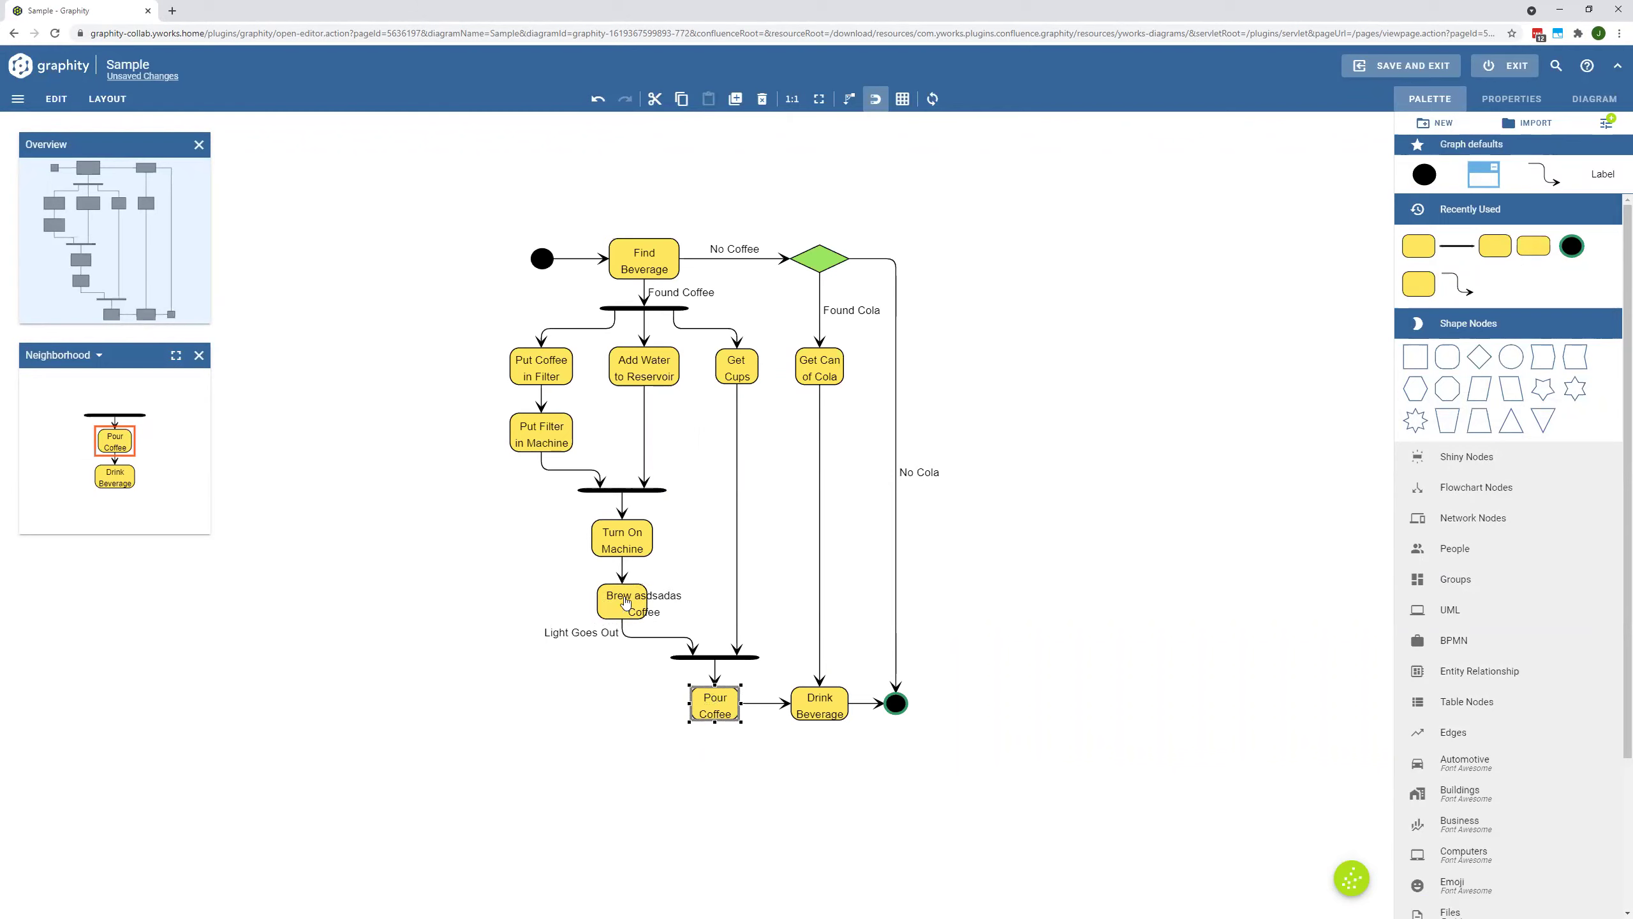
# - Connect the Brew Coffee node to the Pour Coffee node with a new edge and add a bend left of the nodes
pyautogui.moveTo(619, 623); pyautogui.dragTo(698, 712)
pyautogui.moveTo(655, 663); pyautogui.dragTo(585, 693)
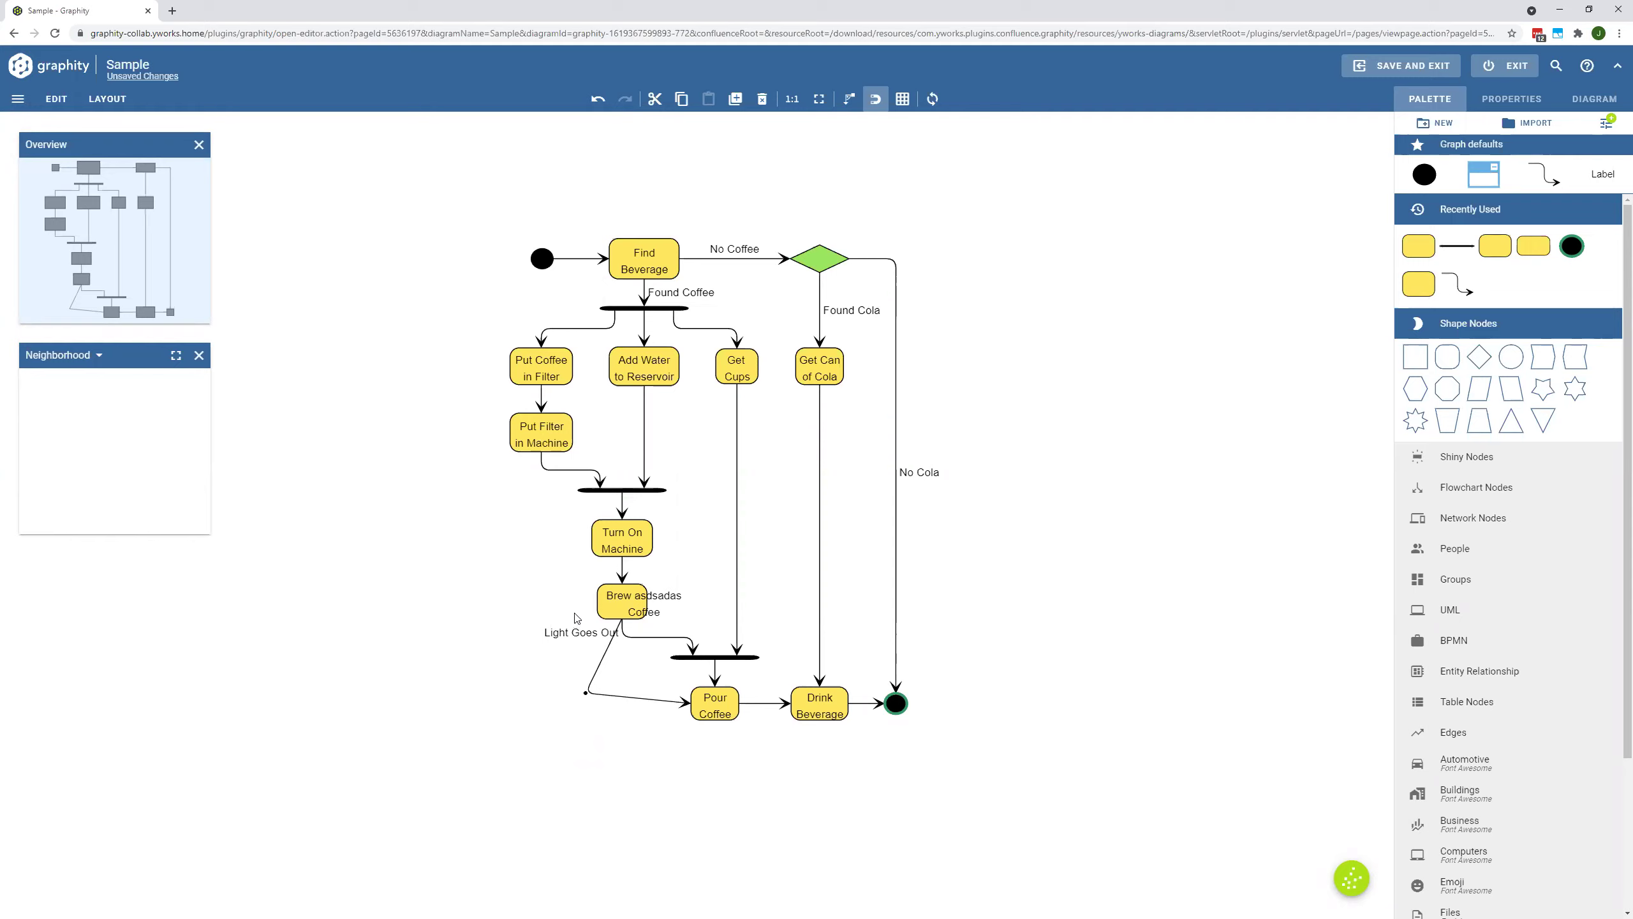
pyautogui.click(619, 540)
pyautogui.moveTo(619, 540); pyautogui.dragTo(557, 567)
pyautogui.press('Escape')
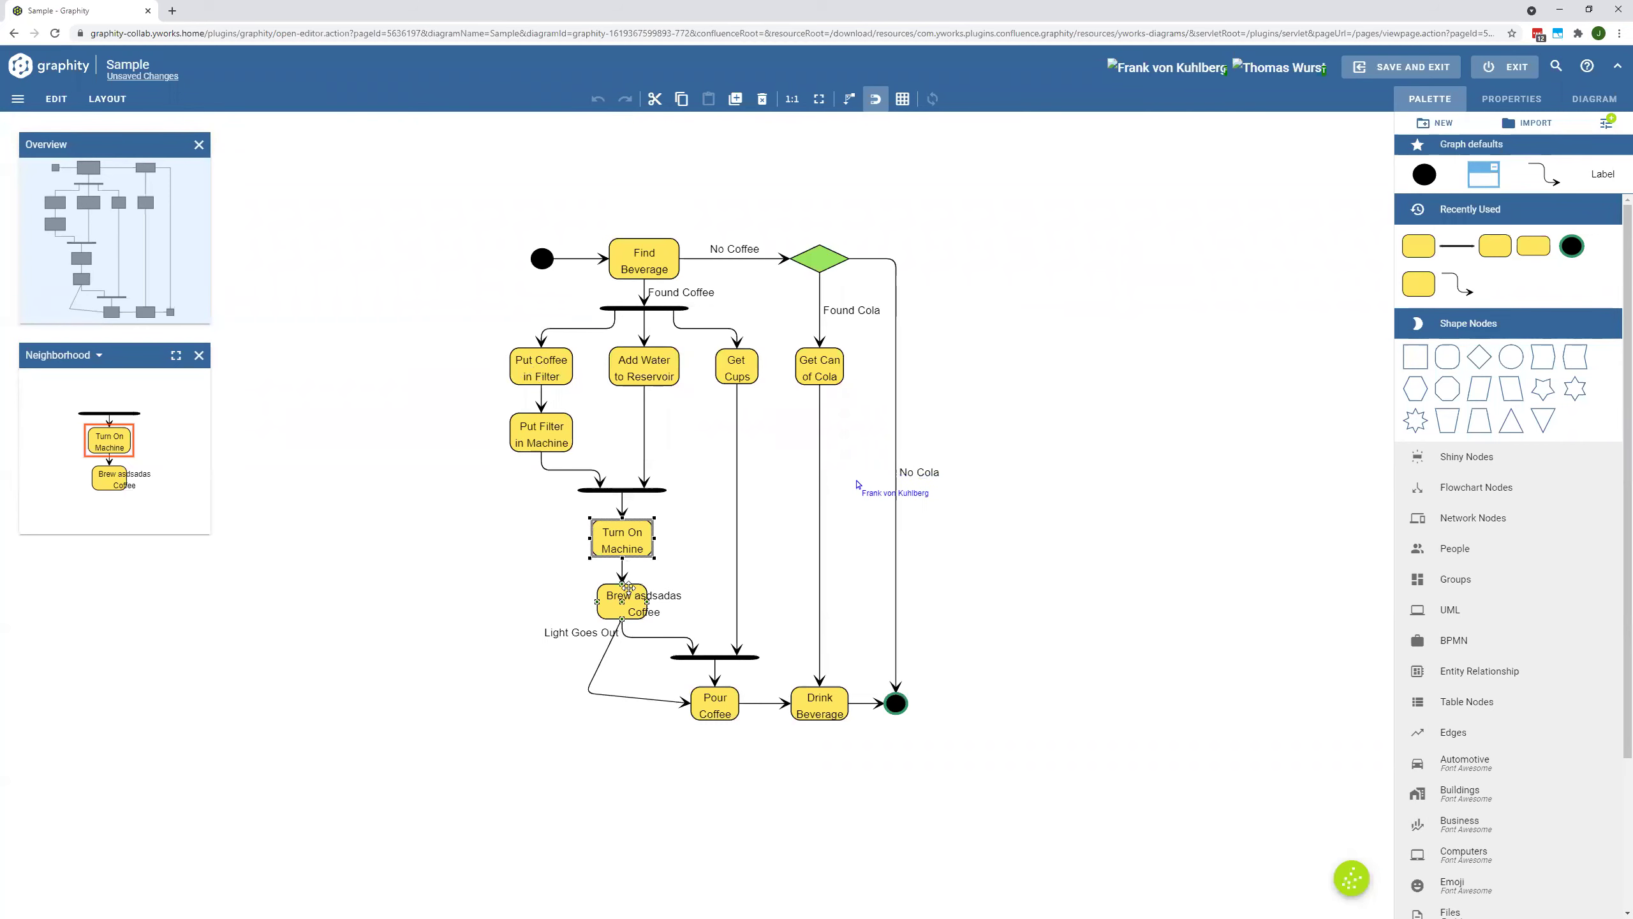
# - Move the Pour Coffee node down and to the left, and replace its label with the placeholder text "dfsdfsdfdsfdsfsdfsdfs"
pyautogui.moveTo(704, 714); pyautogui.dragTo(643, 745)
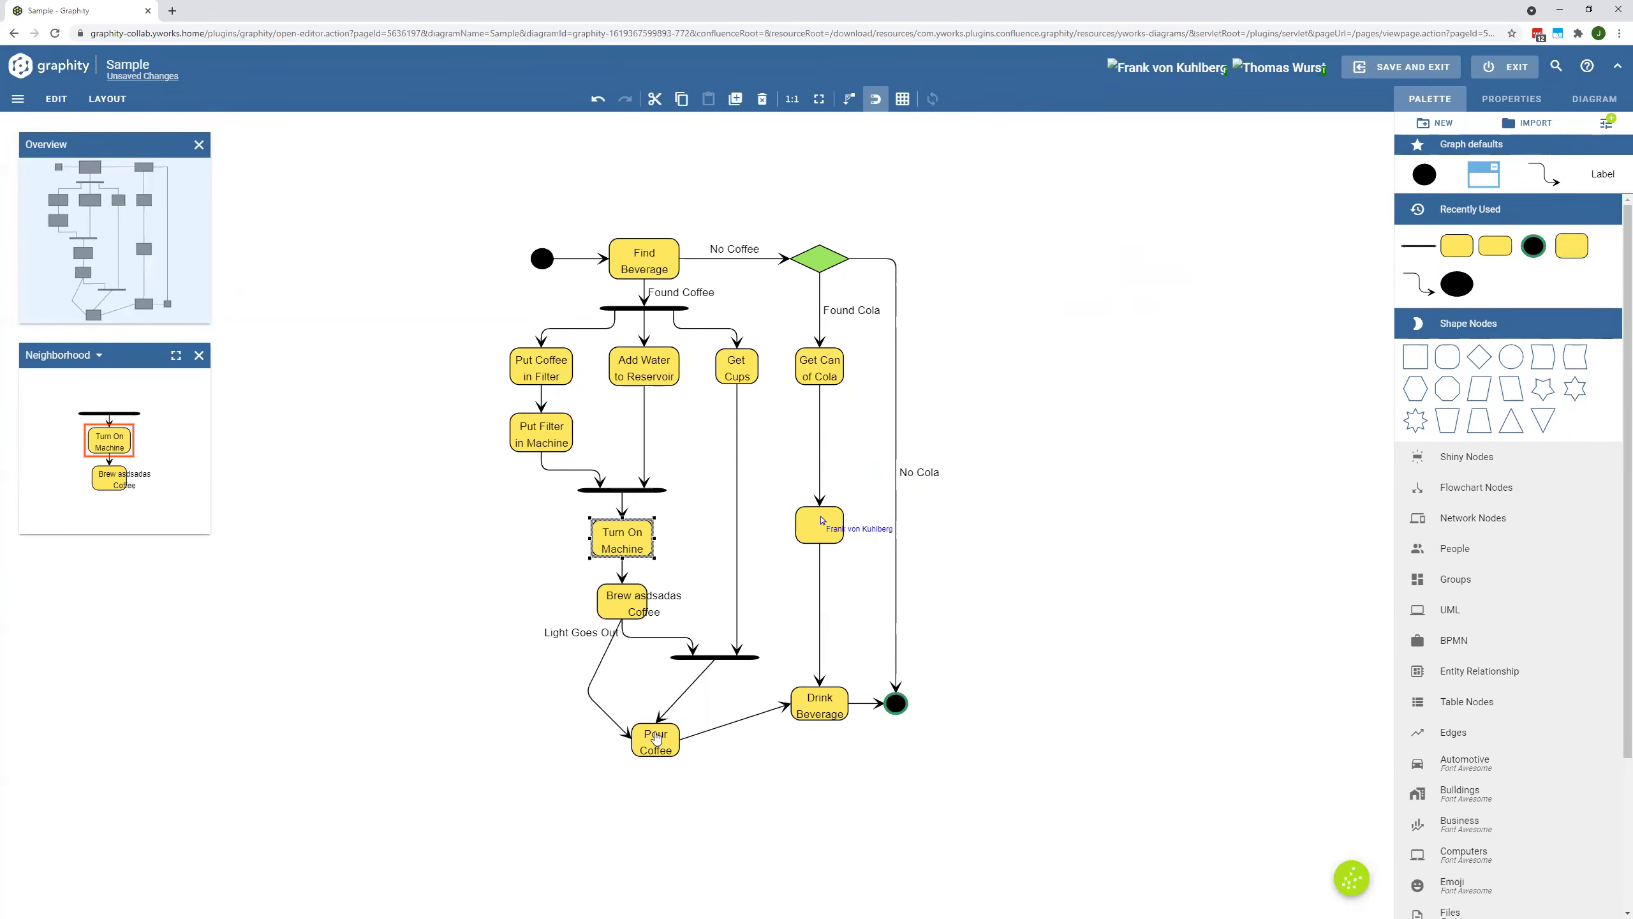
pyautogui.click(662, 748)
pyautogui.doubleClick(672, 748)
pyautogui.write('dfsdfsdfdsfdsfsdfsdfs')
pyautogui.press('Return')
# - Change the moved node's label to "Spill Coffee"
pyautogui.doubleClick(672, 748)
pyautogui.write('Spill Cod')
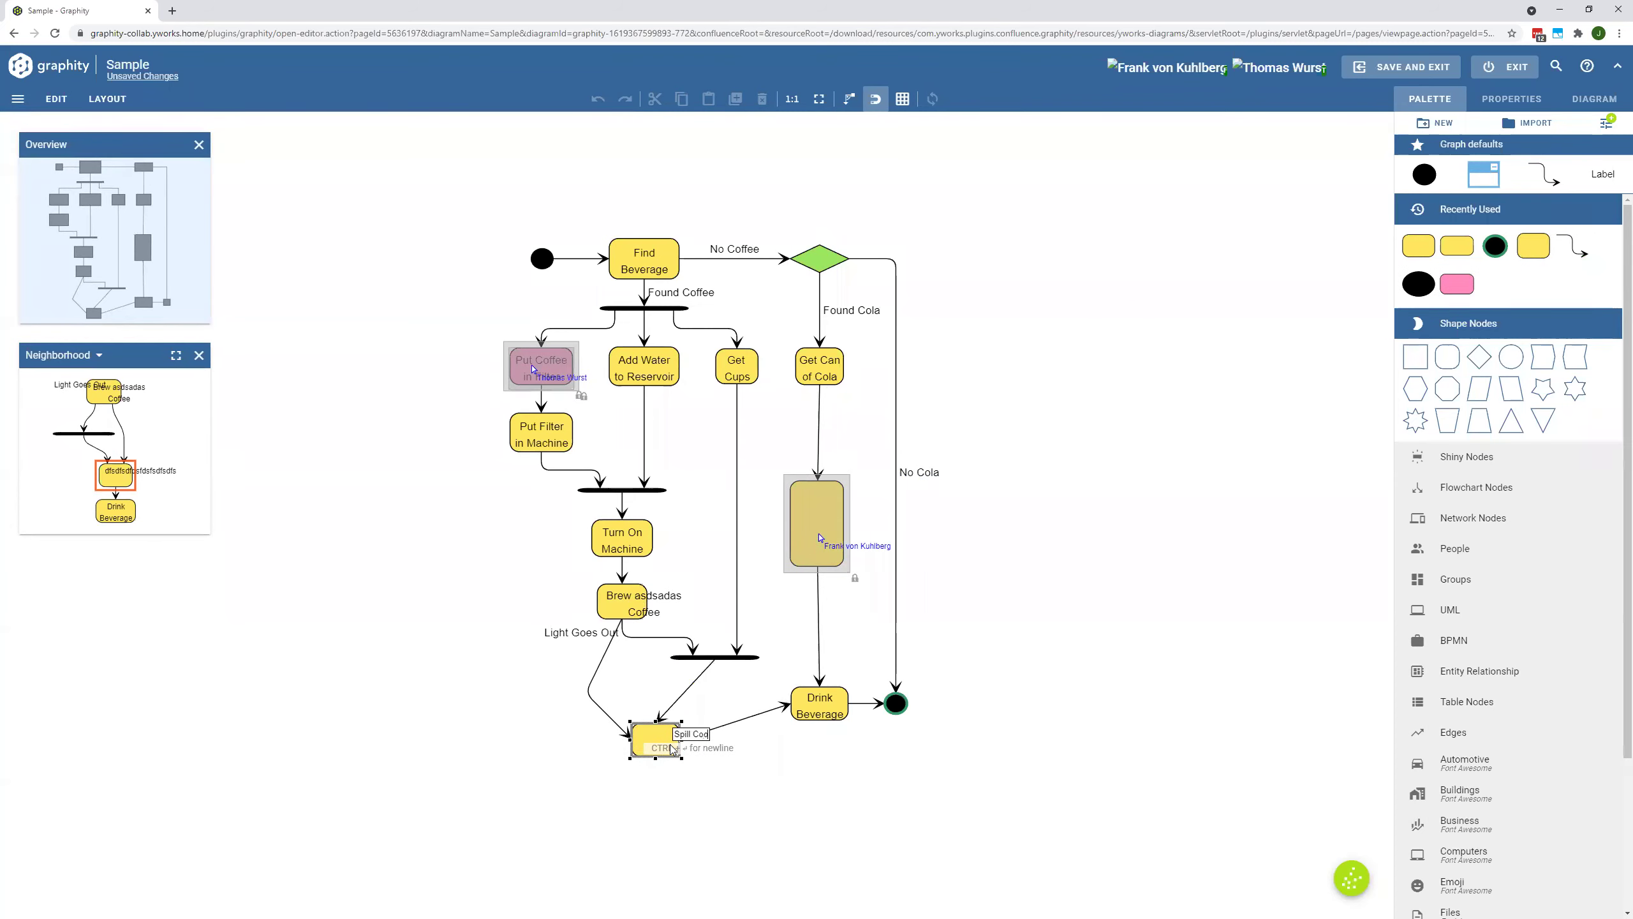
pyautogui.write('ffee')
pyautogui.press('Return')
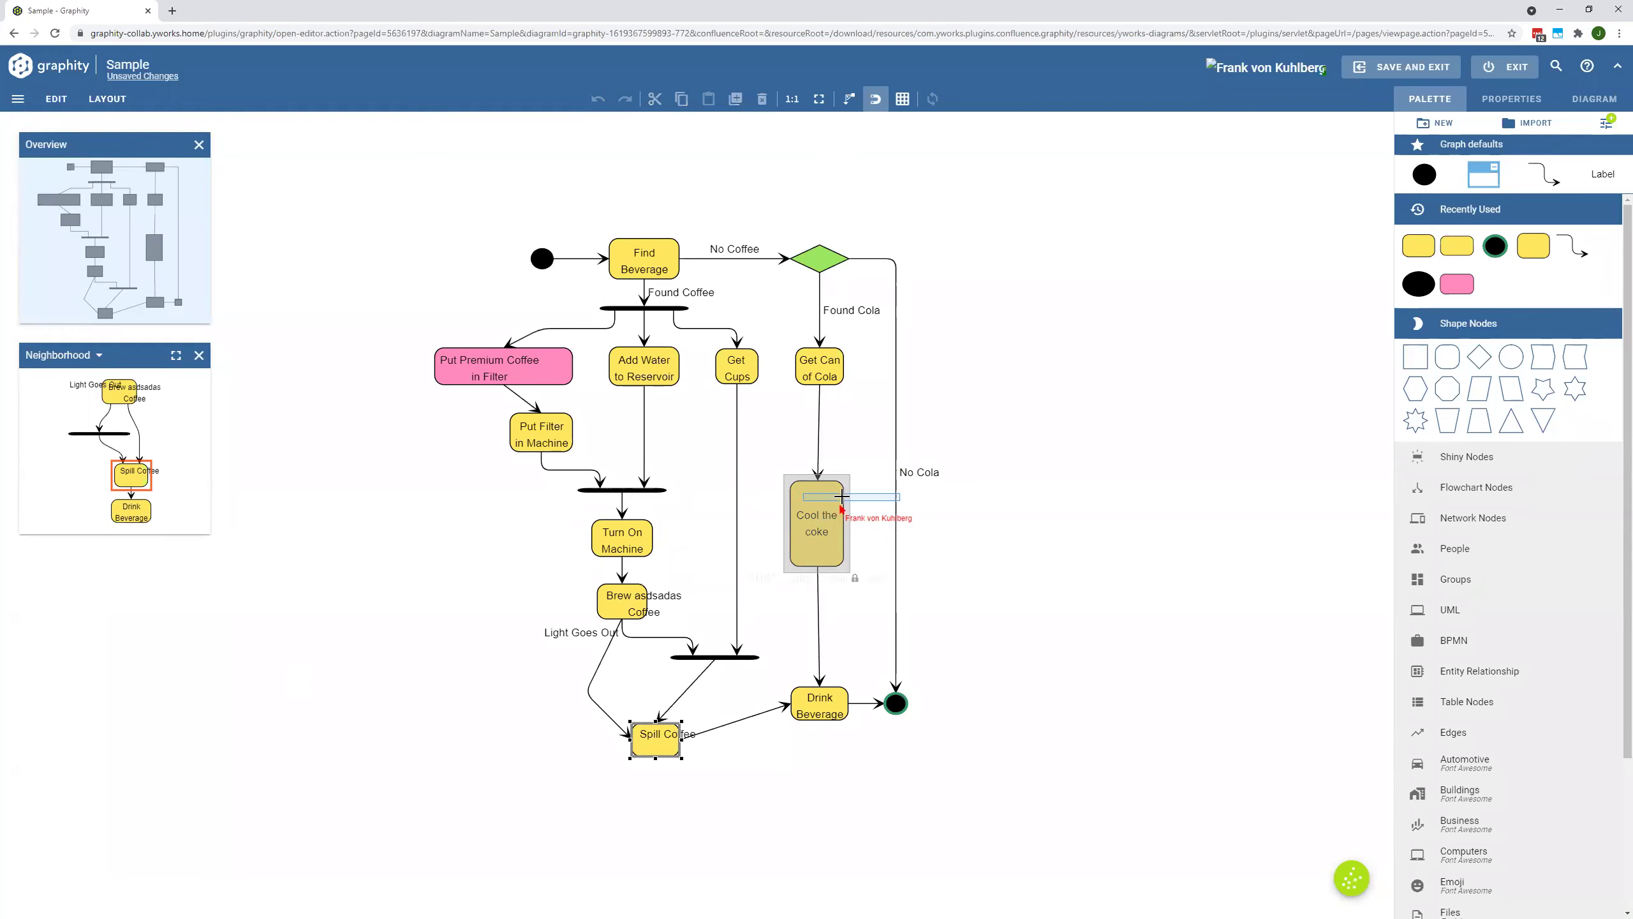
# - Select the Cool the coke node used by the collaborator, examine its context commands, and clear the selection
pyautogui.click(807, 515)
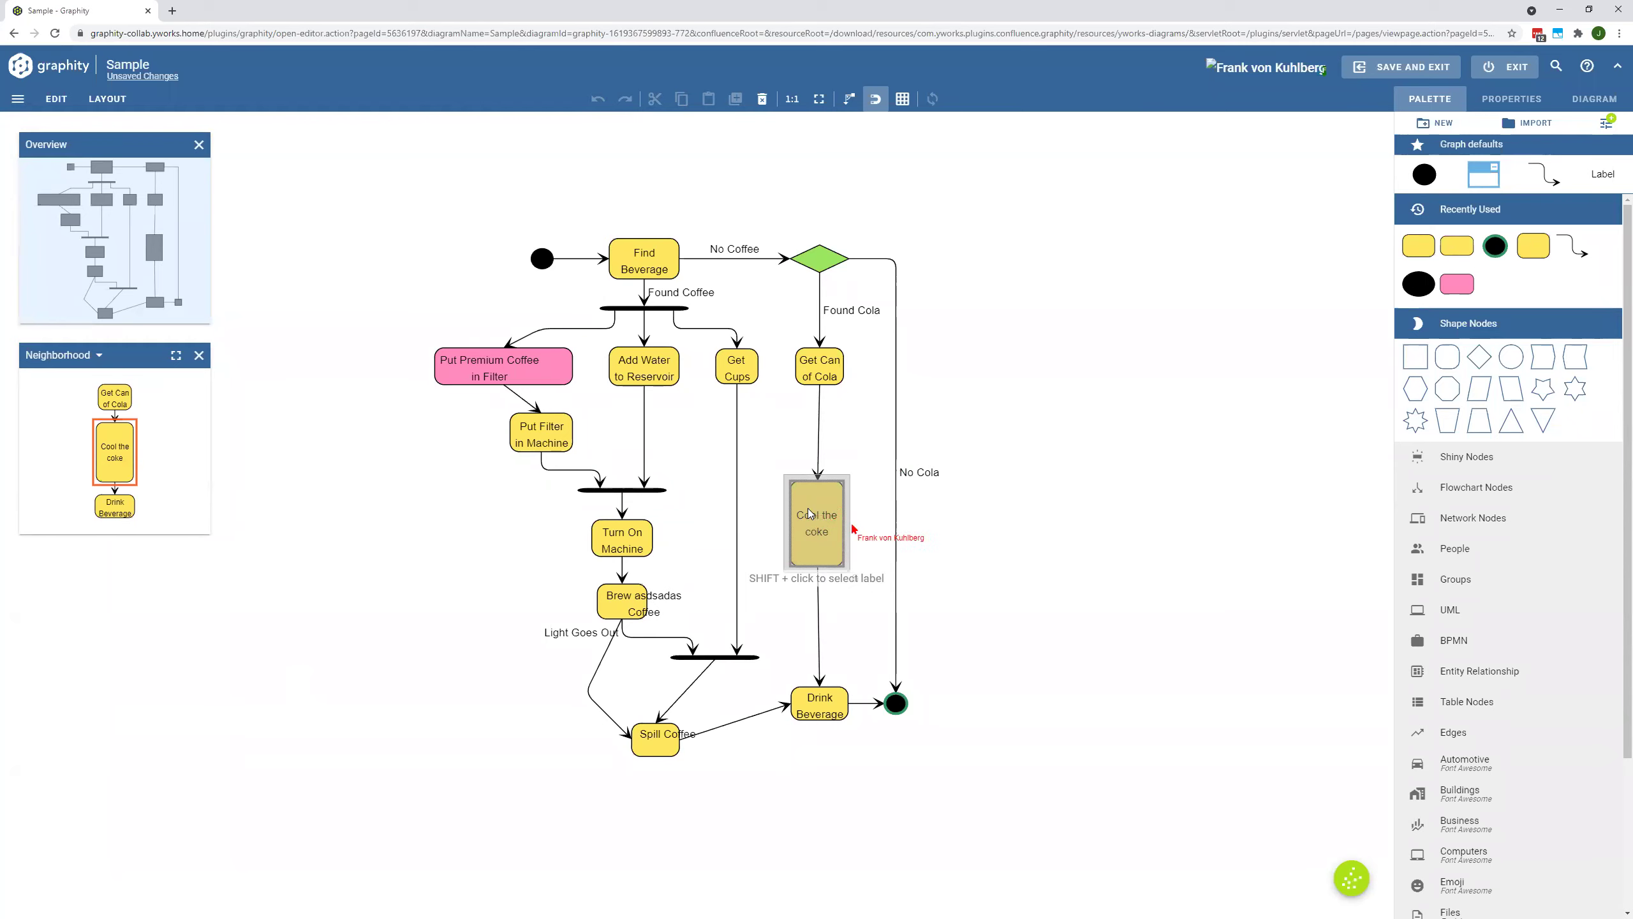
pyautogui.rightClick(808, 508)
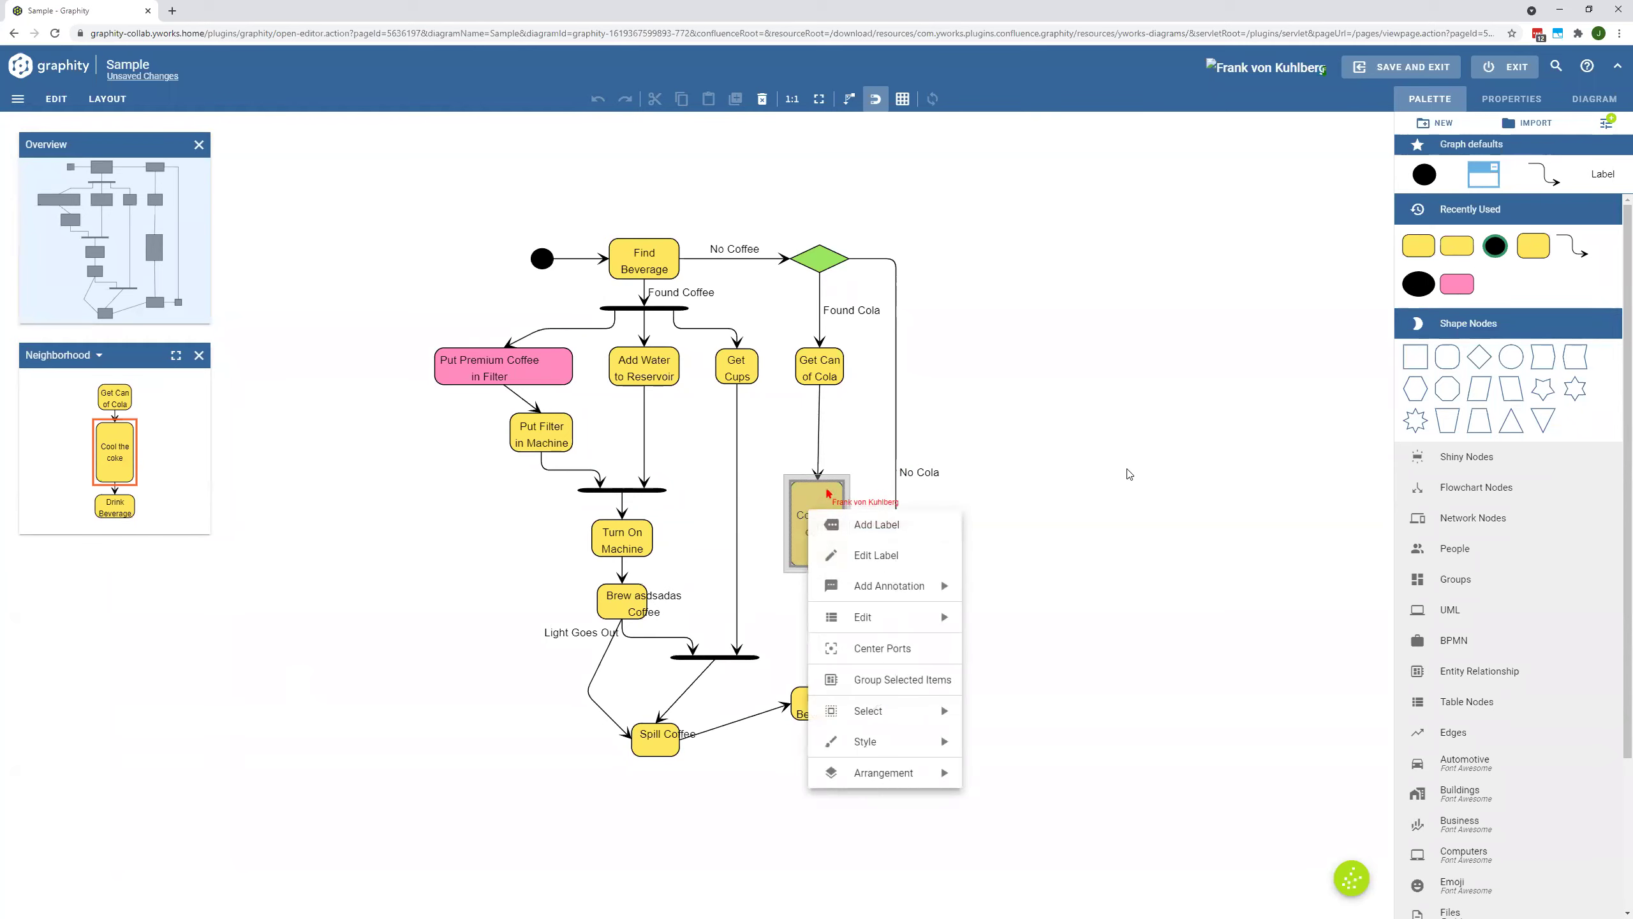
pyautogui.click(1083, 546)
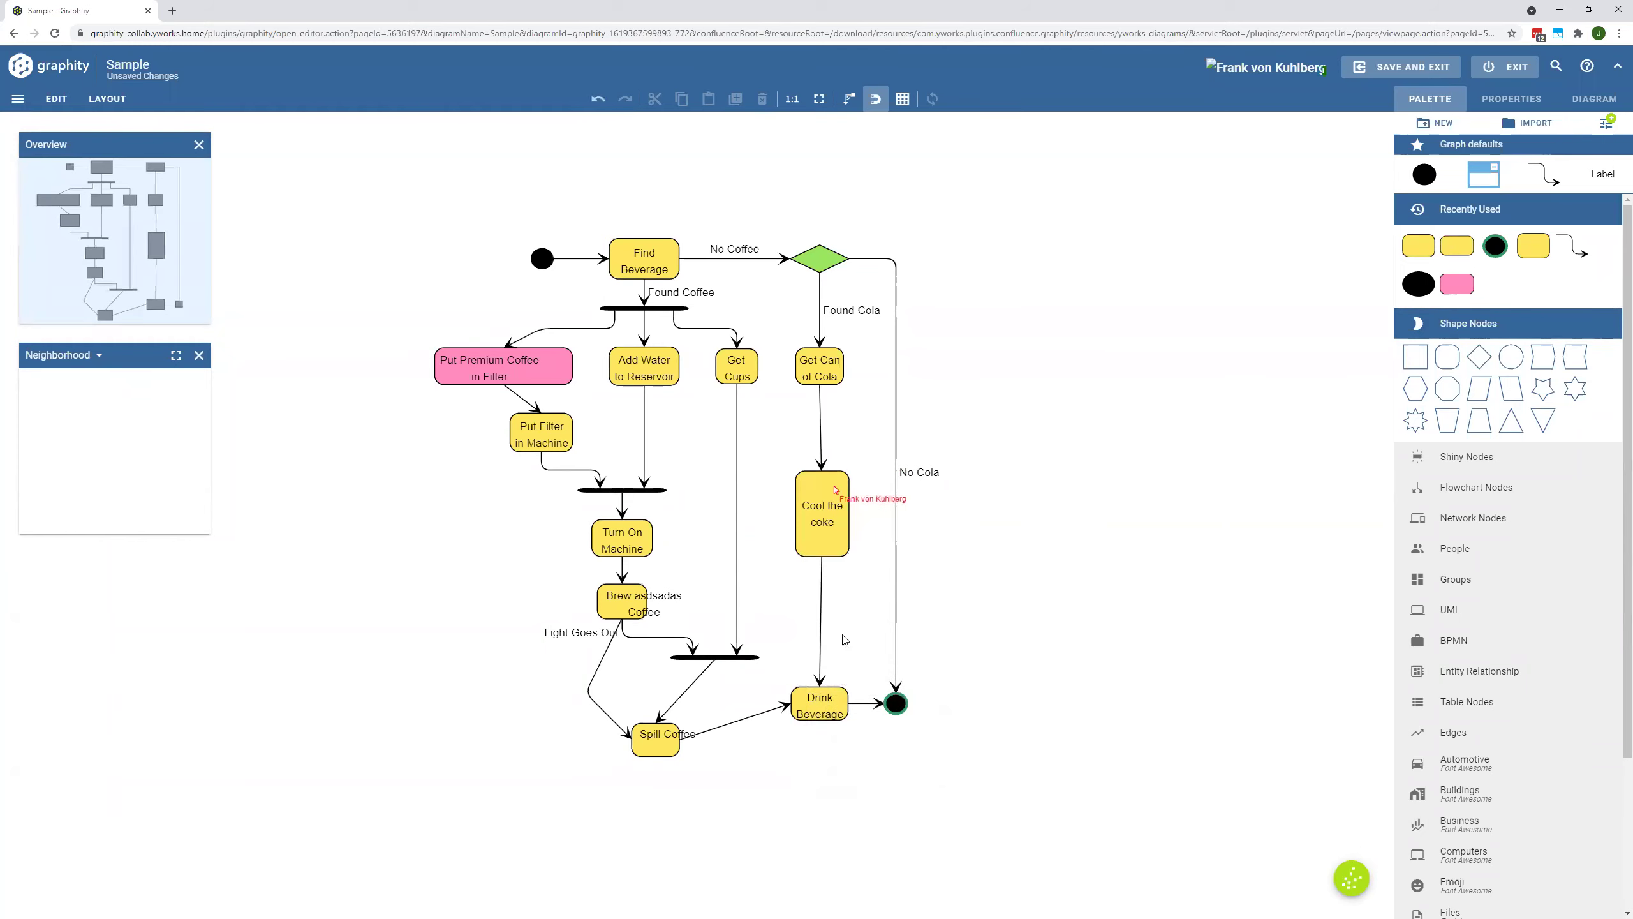
pyautogui.click(835, 535)
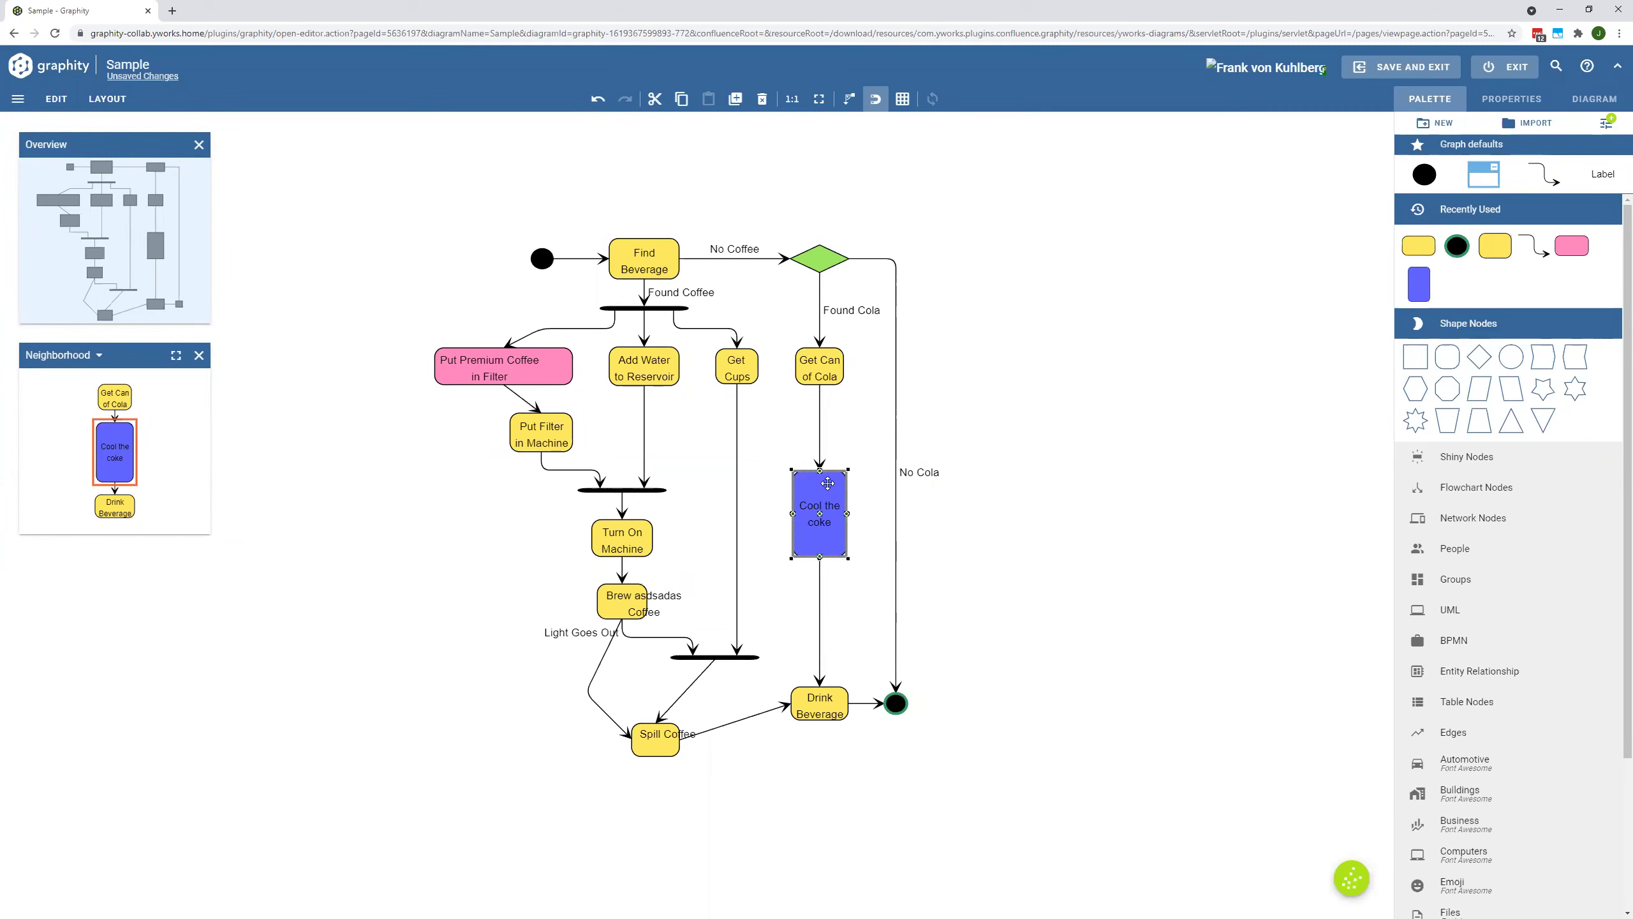
pyautogui.click(1015, 557)
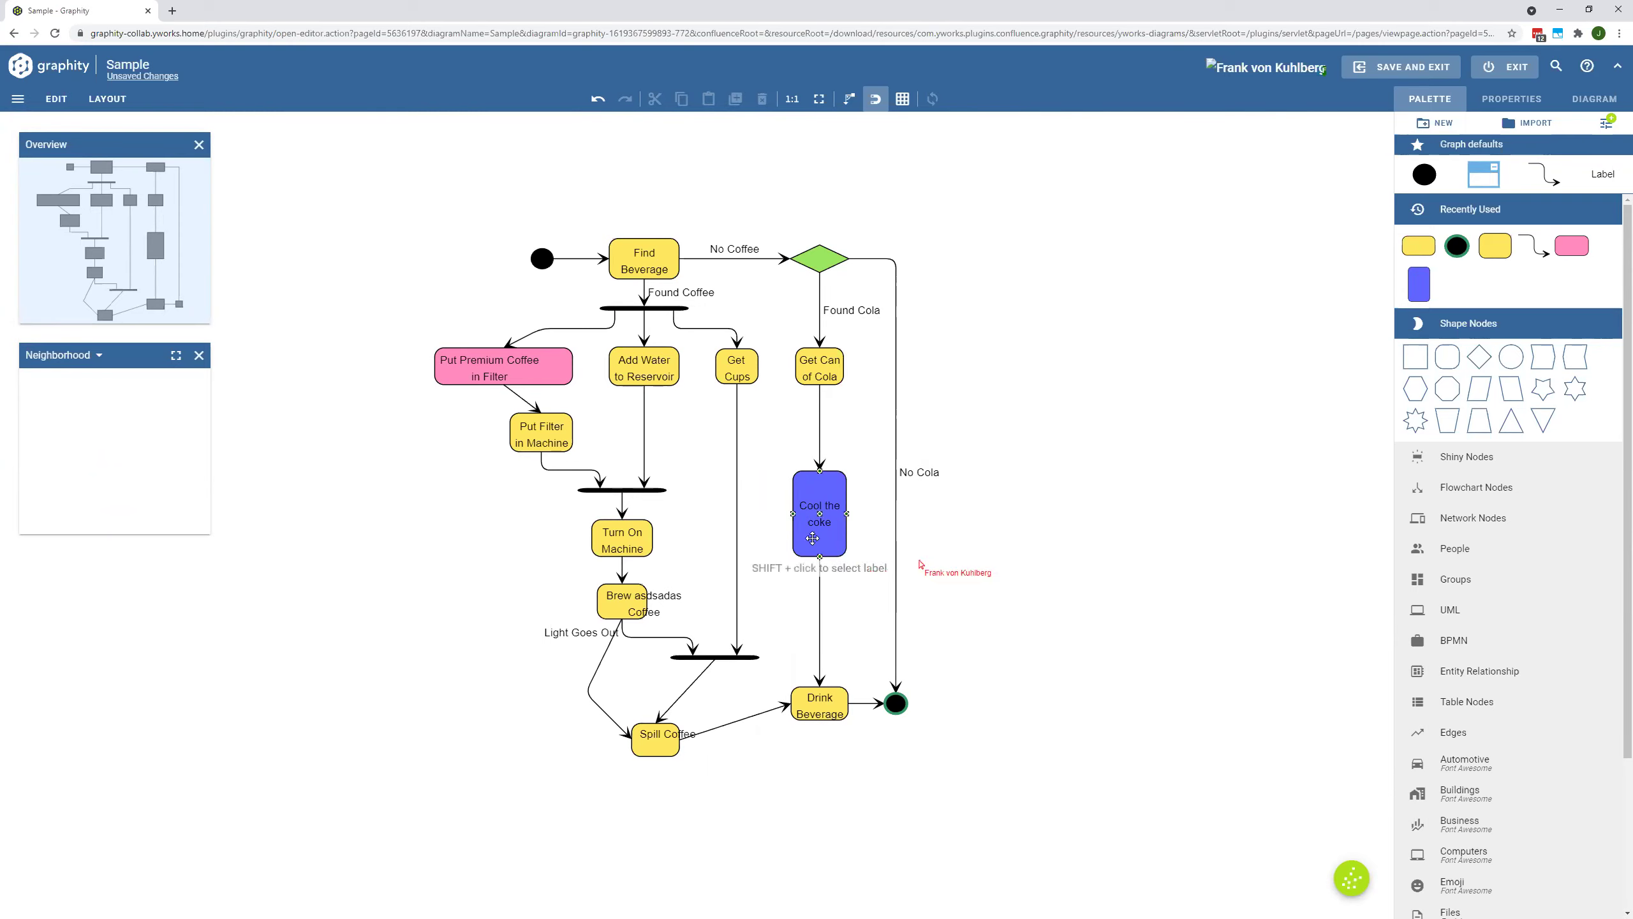
# - Move the Turn On Machine node left, out of line with the Brew Coffee node, and deselect it
pyautogui.click(614, 532)
pyautogui.moveTo(588, 528); pyautogui.dragTo(435, 529)
pyautogui.click(441, 463)
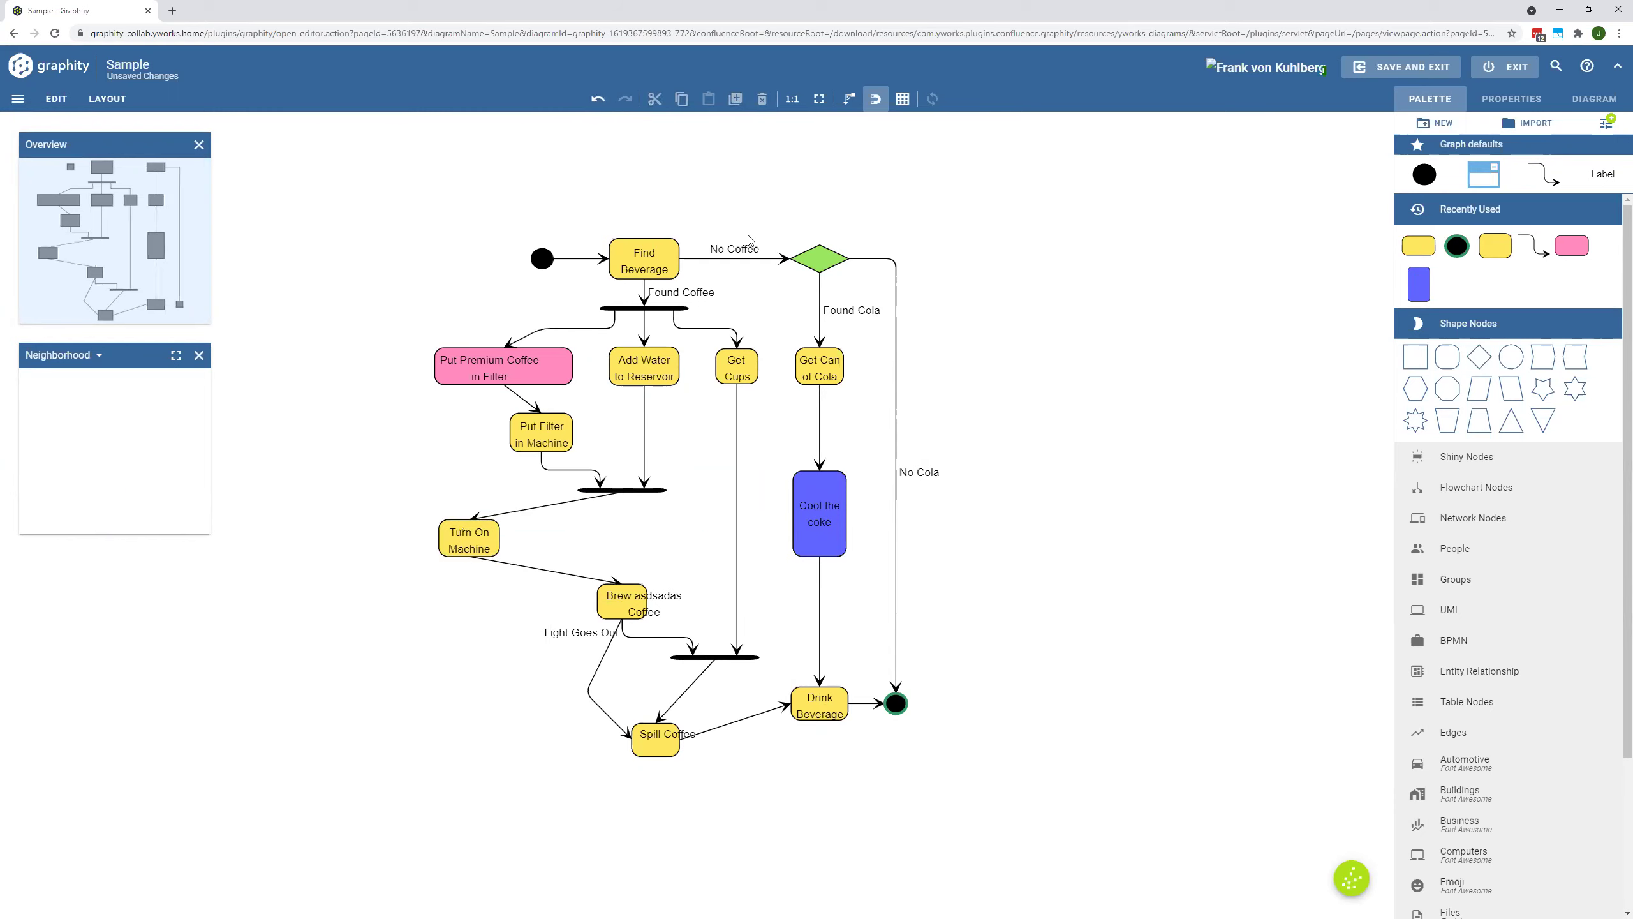
# - Undo the last edit and confirm undoing another user's change anyway
pyautogui.click(597, 100)
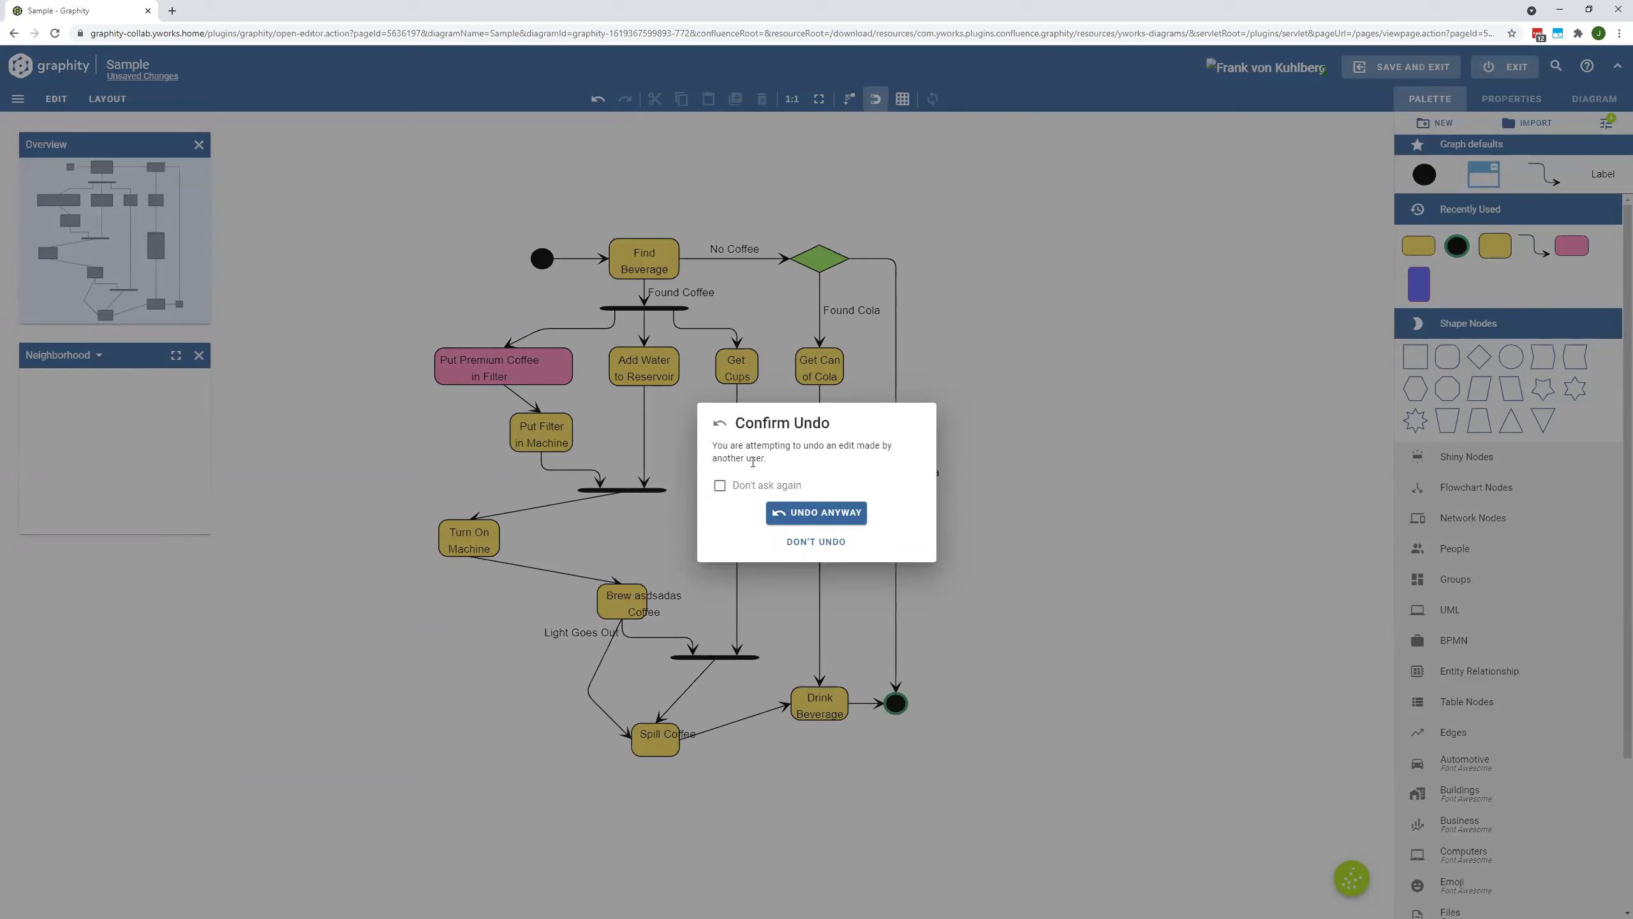
pyautogui.click(784, 520)
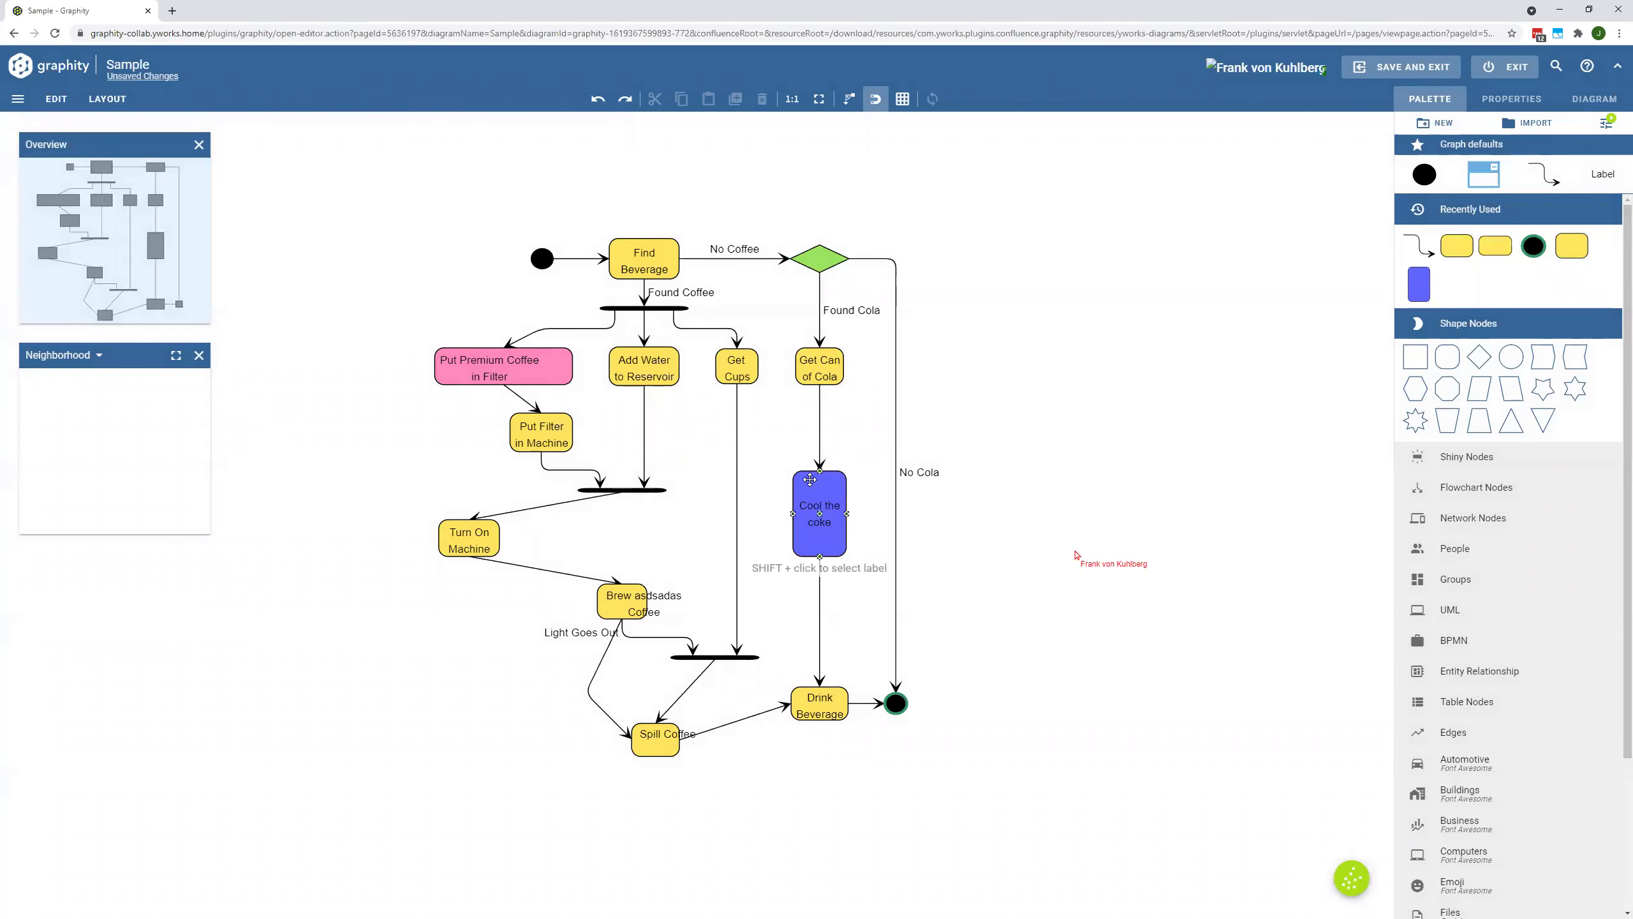
pyautogui.click(562, 431)
pyautogui.click(708, 509)
pyautogui.click(658, 740)
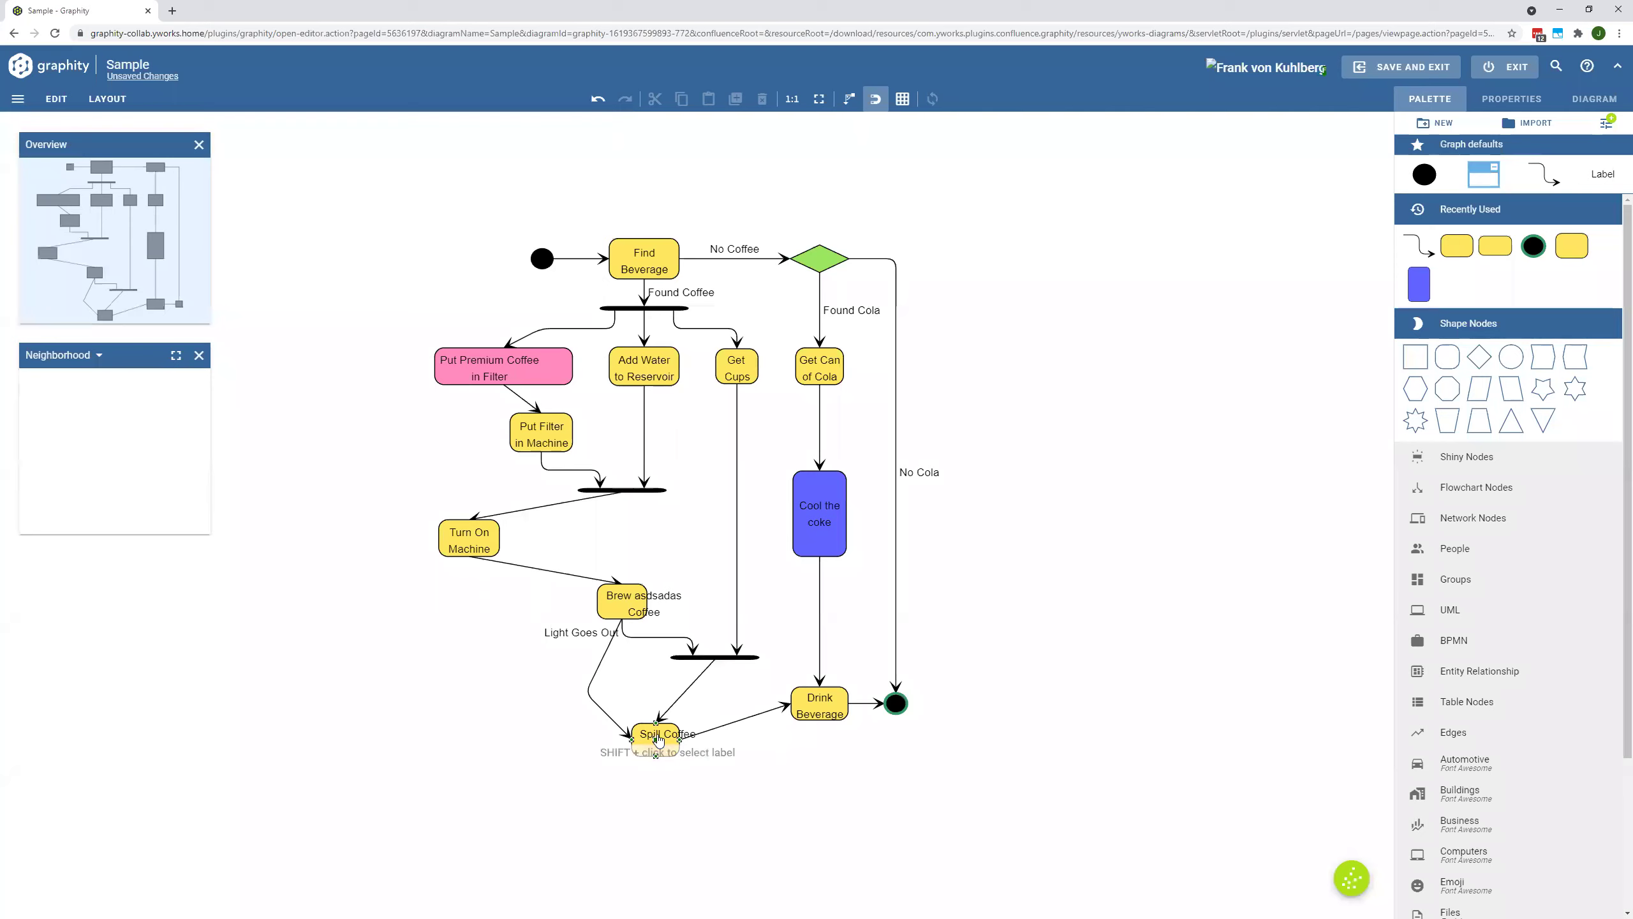
pyautogui.click(521, 648)
pyautogui.click(731, 364)
pyautogui.click(791, 450)
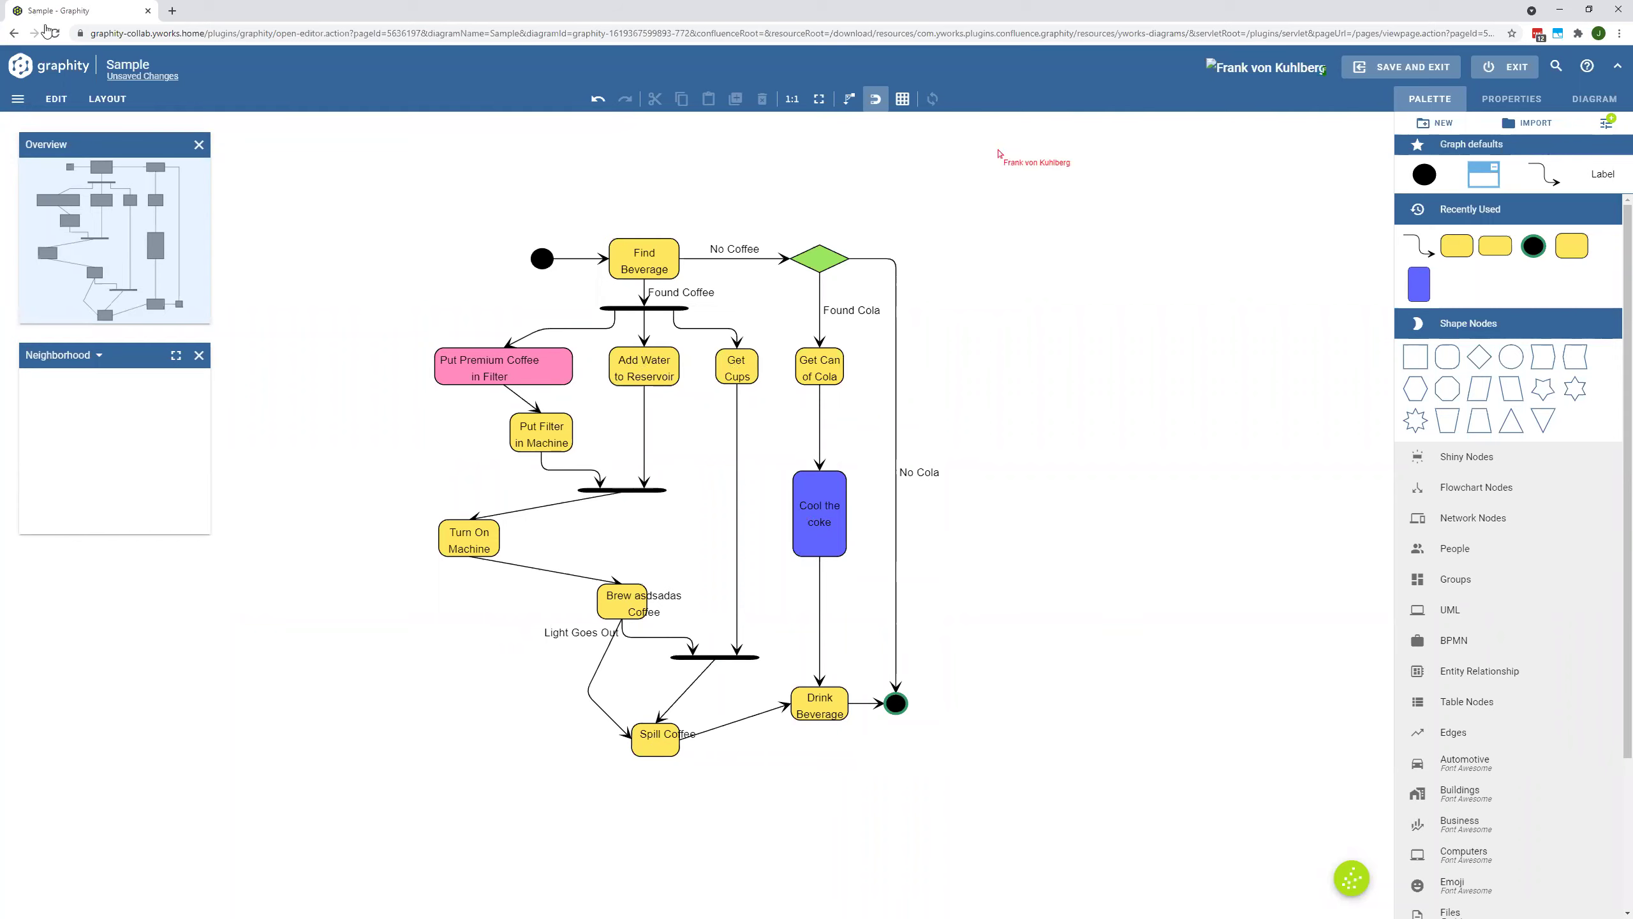
# - Apply the Hierarchic layout to the diagram
pyautogui.click(101, 102)
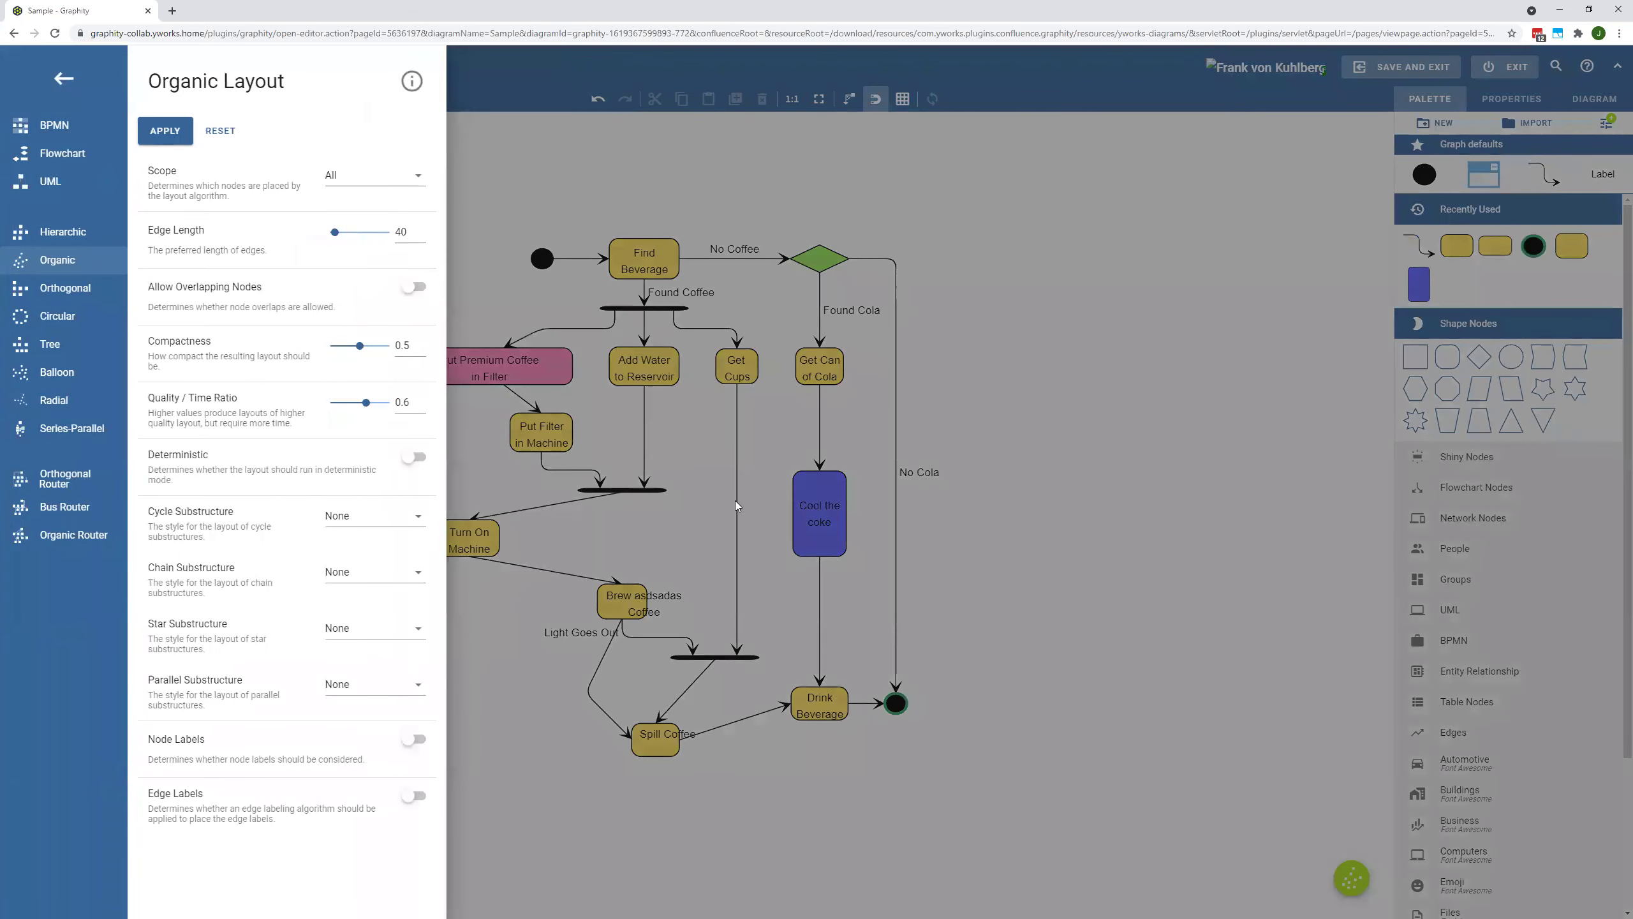
pyautogui.click(1116, 603)
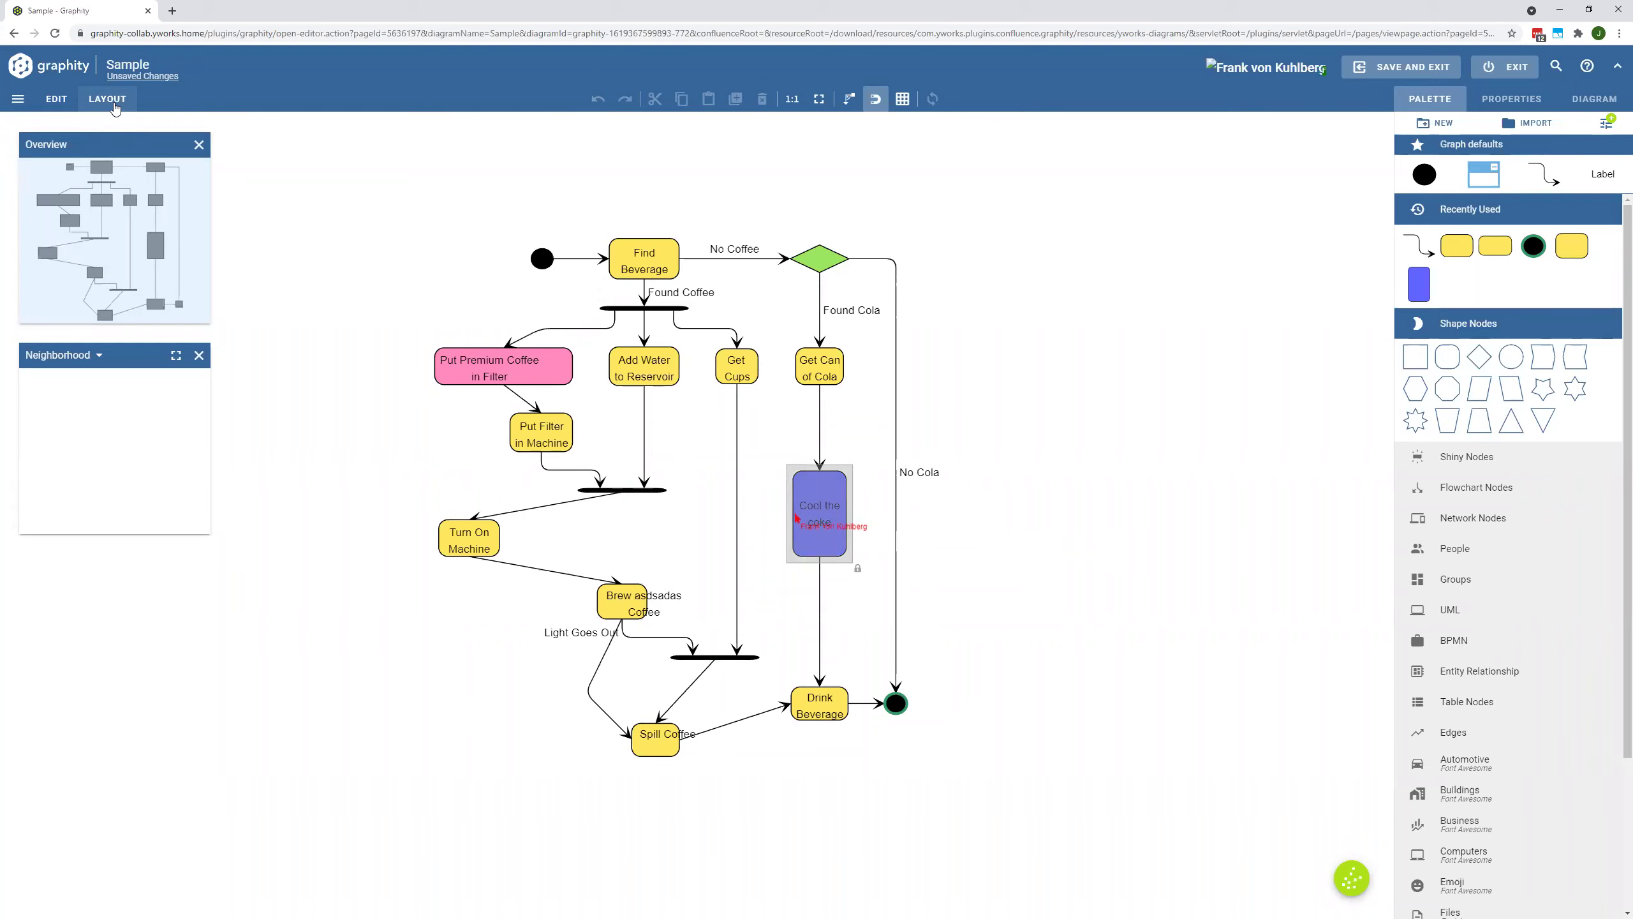
pyautogui.click(107, 100)
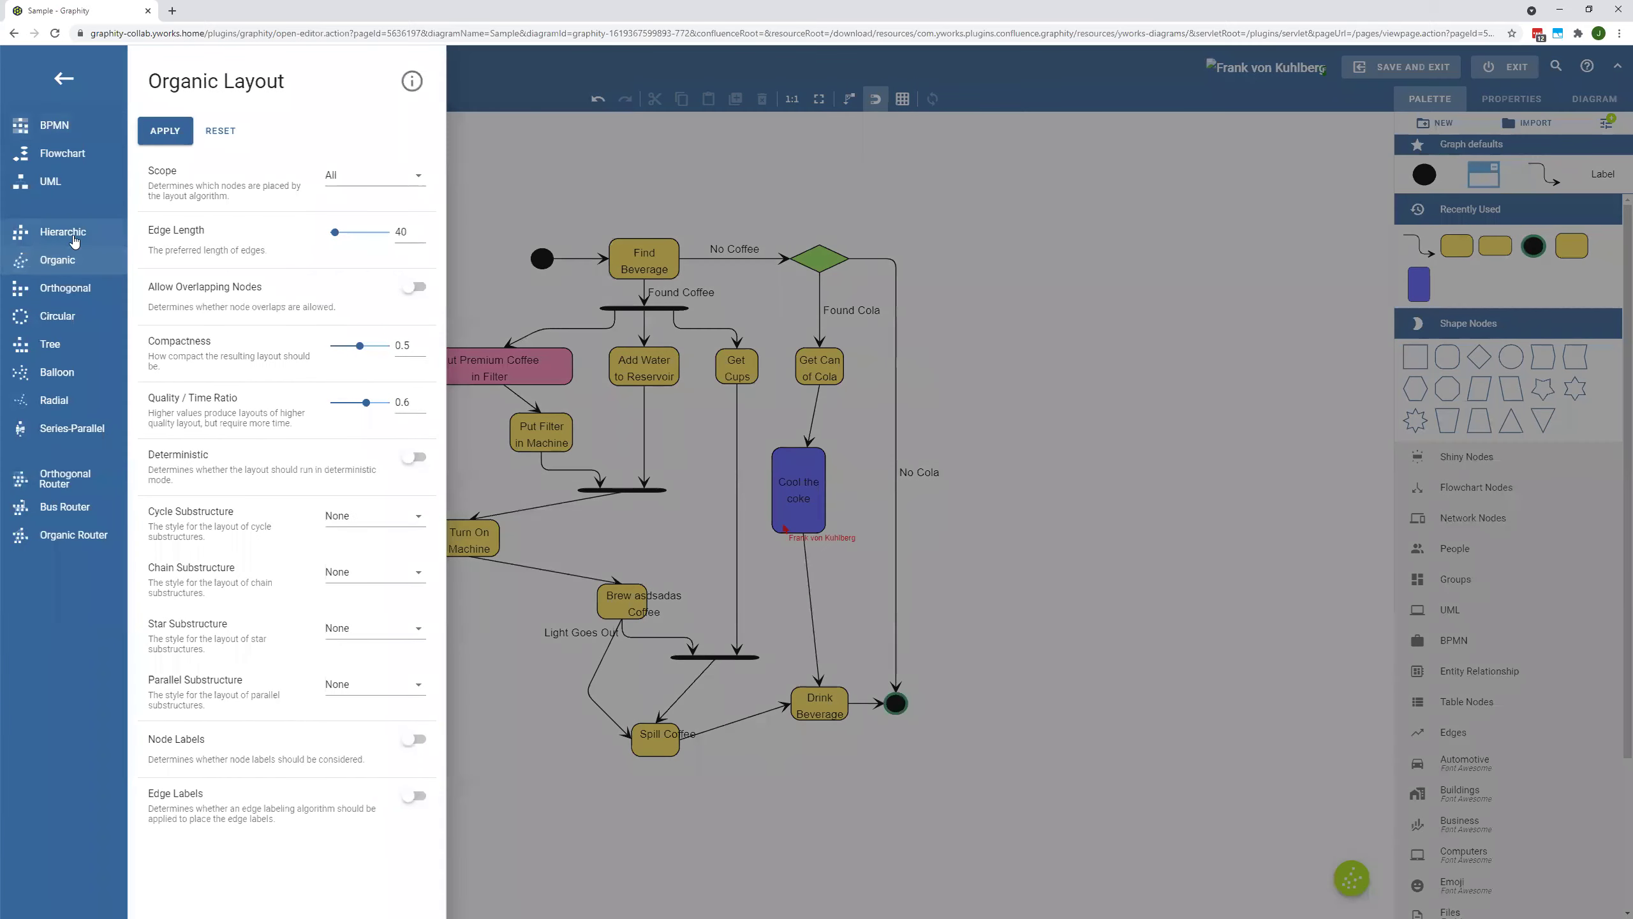
pyautogui.click(64, 231)
pyautogui.click(166, 132)
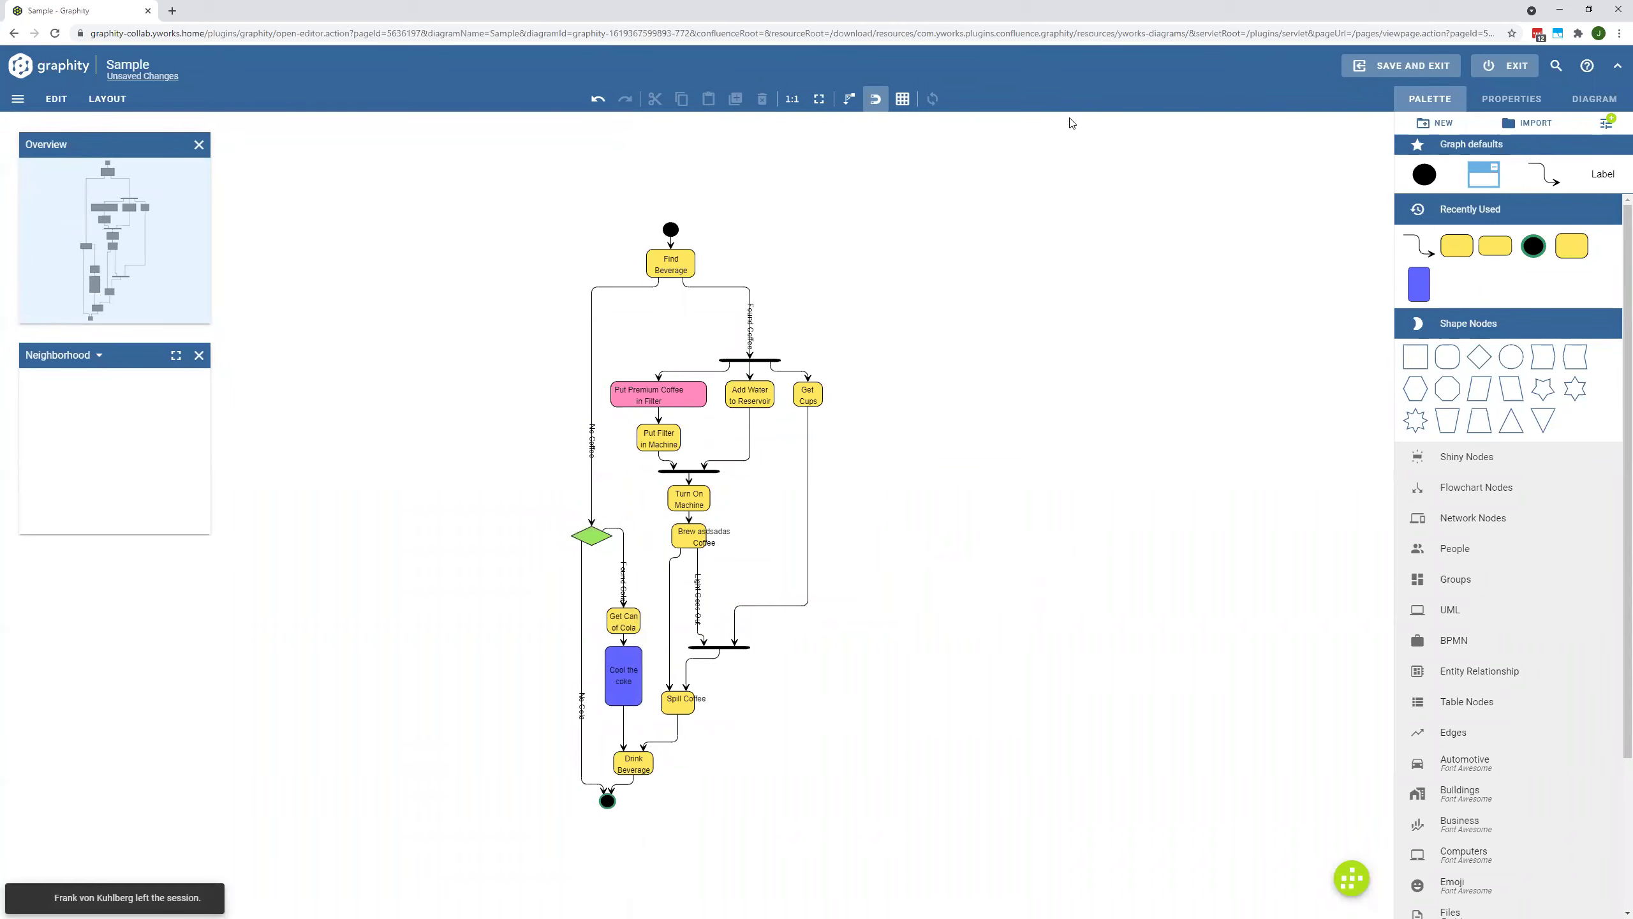
# - Save the diagram and exit to the Confluence page, and switch to the presentation slides
pyautogui.click(1390, 68)
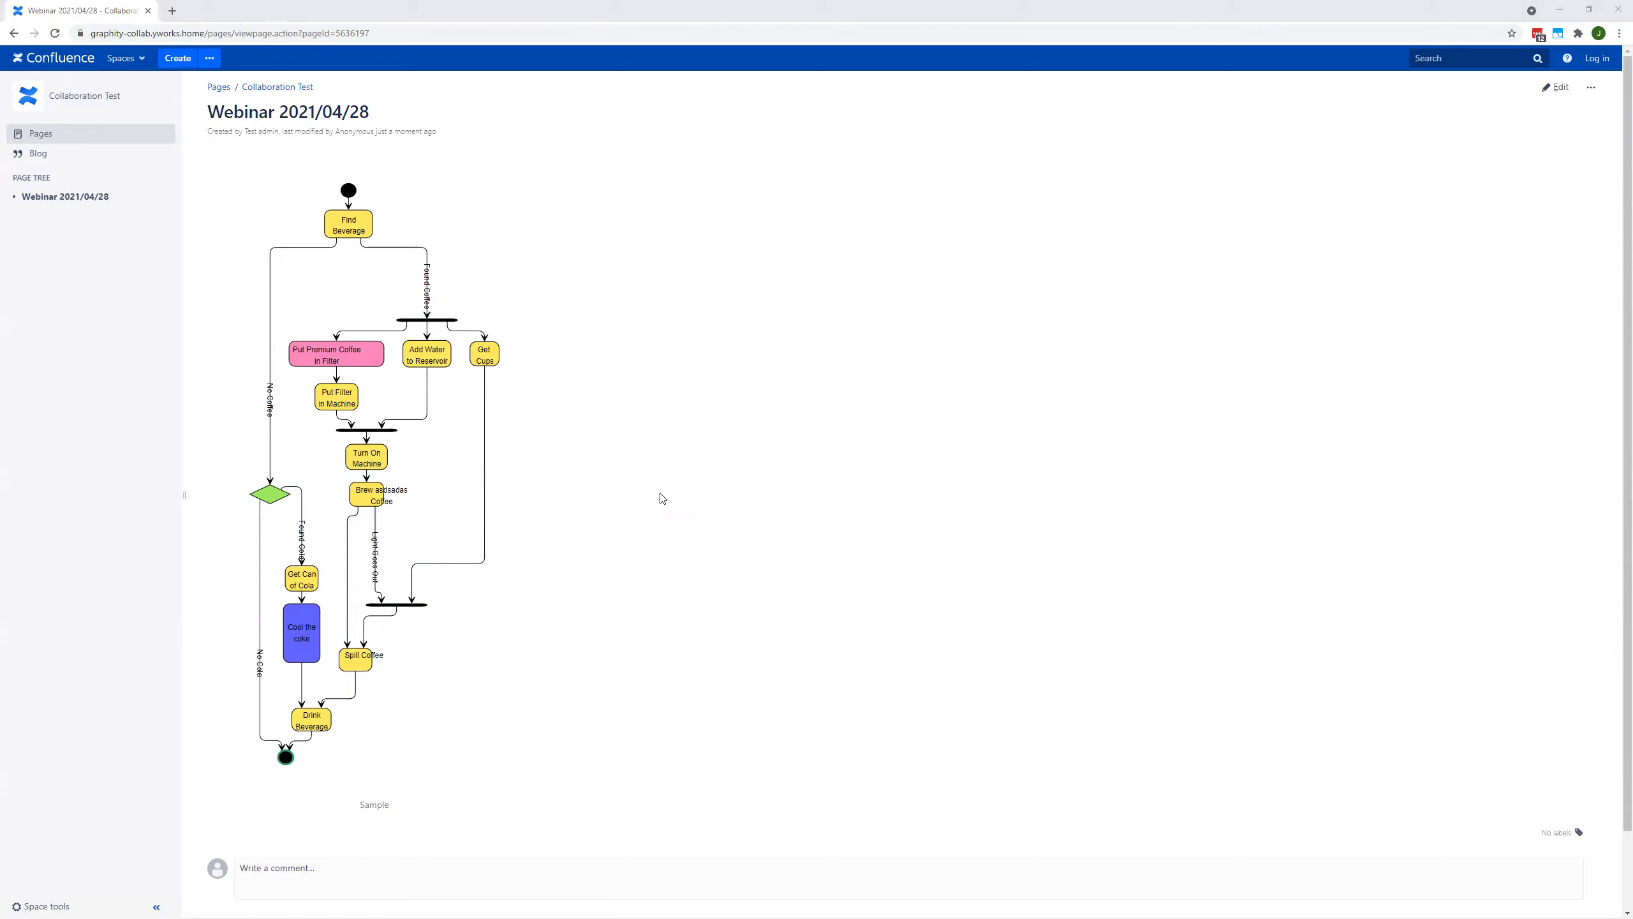
pyautogui.hotkey('alt', 'Tab')
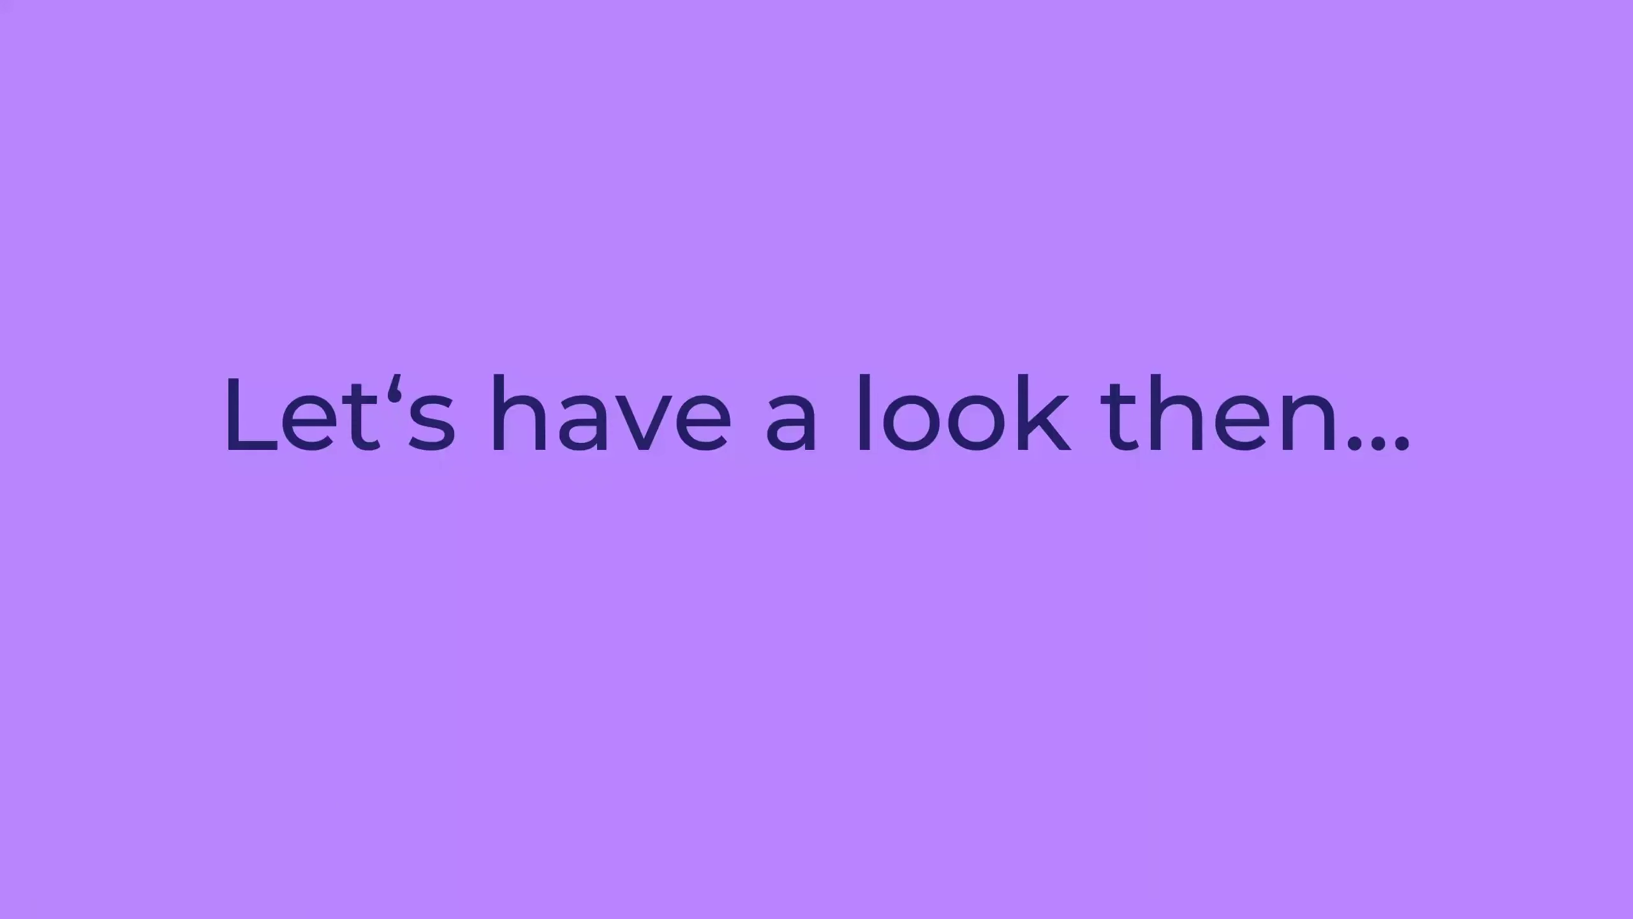